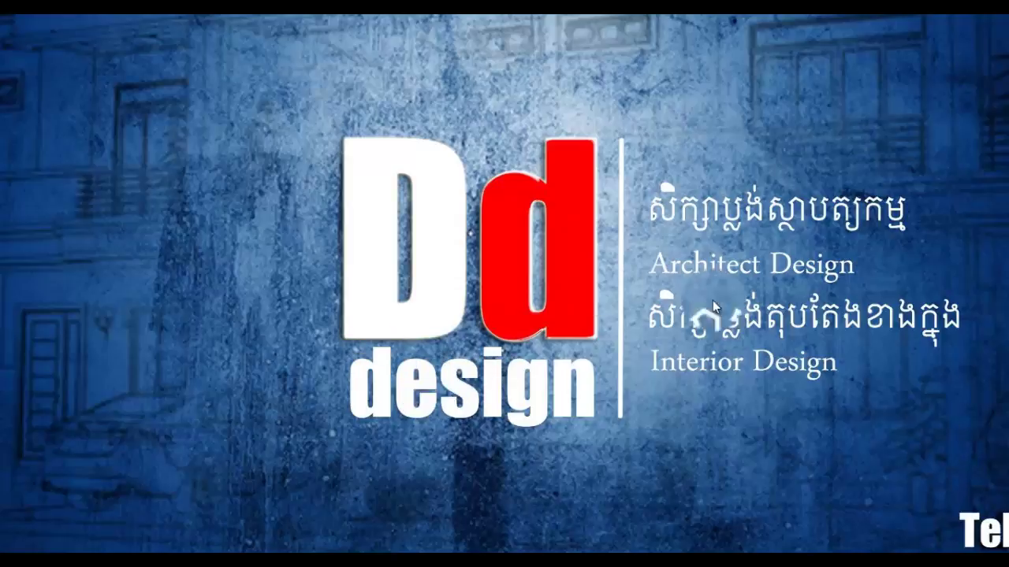
Restore the minimized 2013_13.0.4812 folder window from the taskbar.
mouse_move(105, 561)
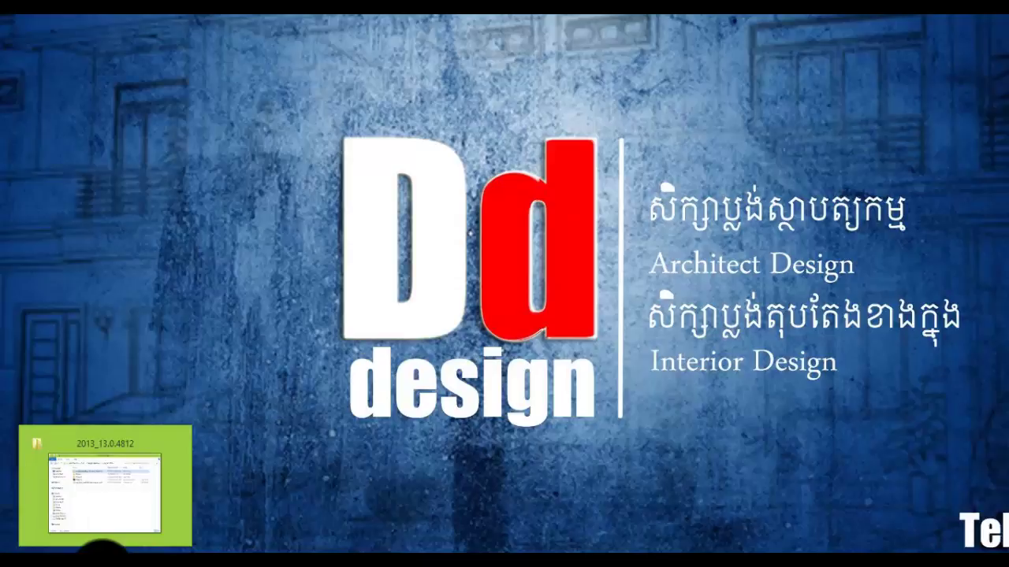
left_click(105, 561)
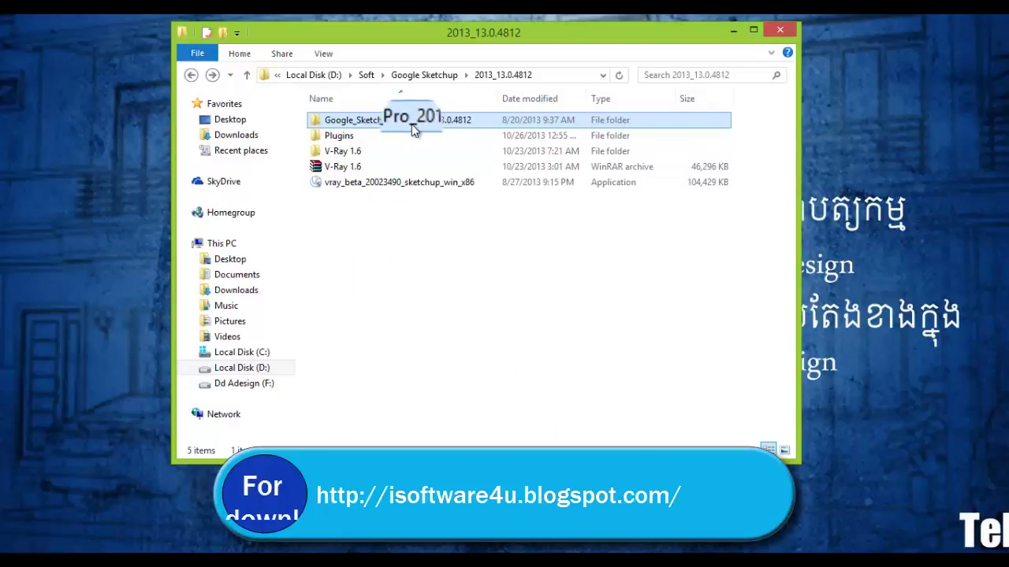
Open the Google_SketchUp_Pro_2013_13.0.4812 folder and run SketchUpProWEN as administrator.
mouse_move(356, 129)
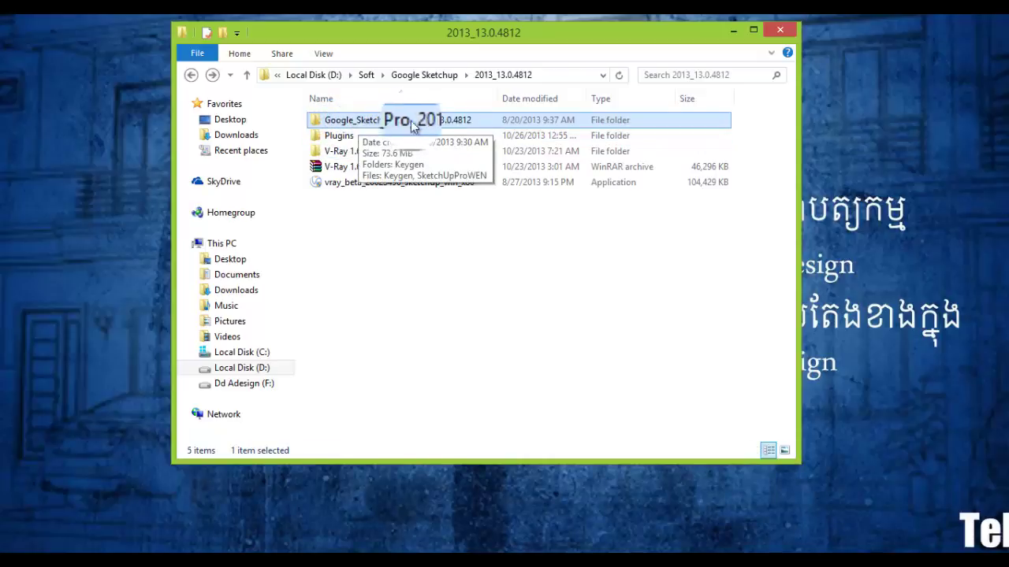
double_click(462, 125)
left_click(356, 157)
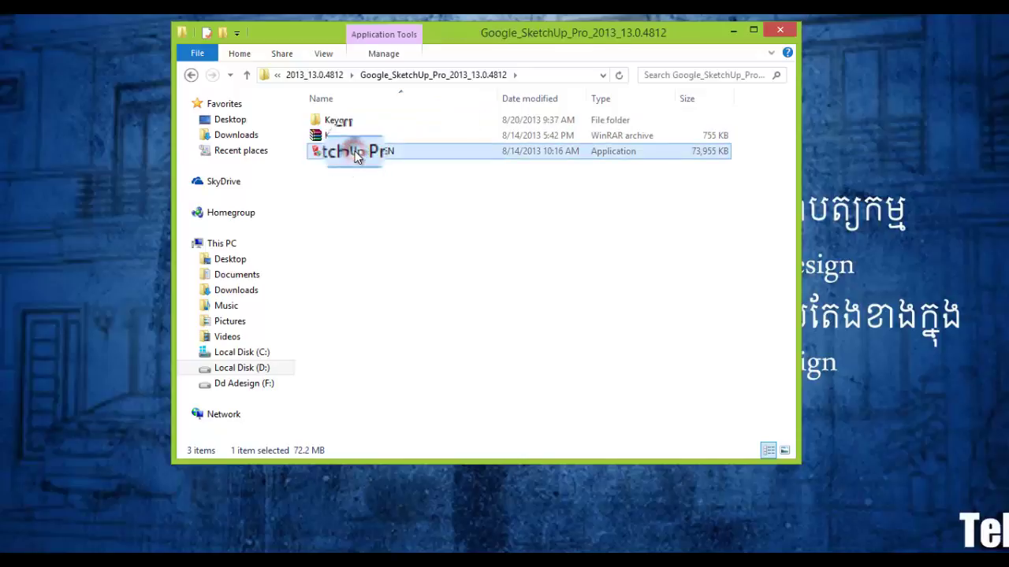
right_click(356, 156)
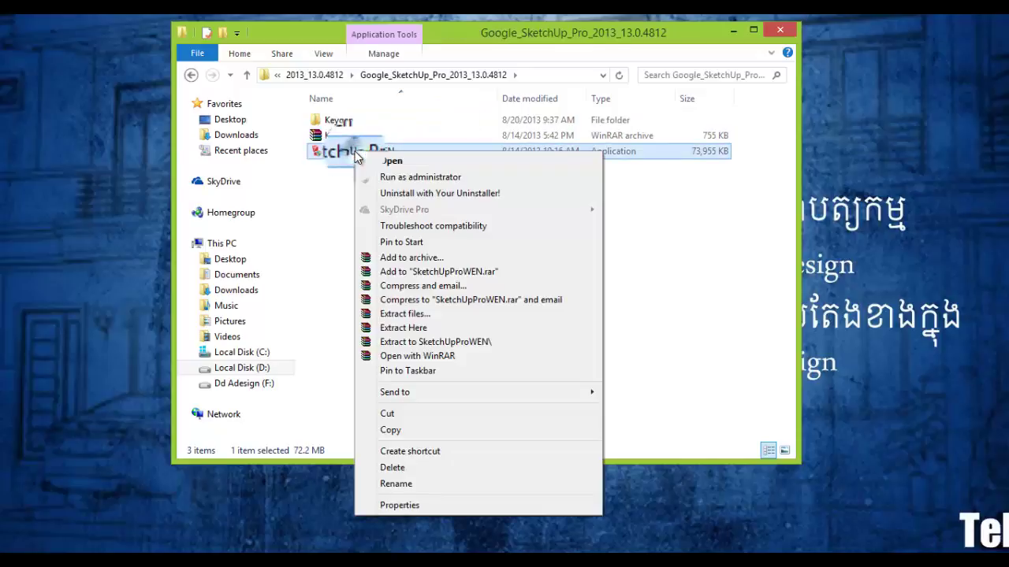
left_click(410, 180)
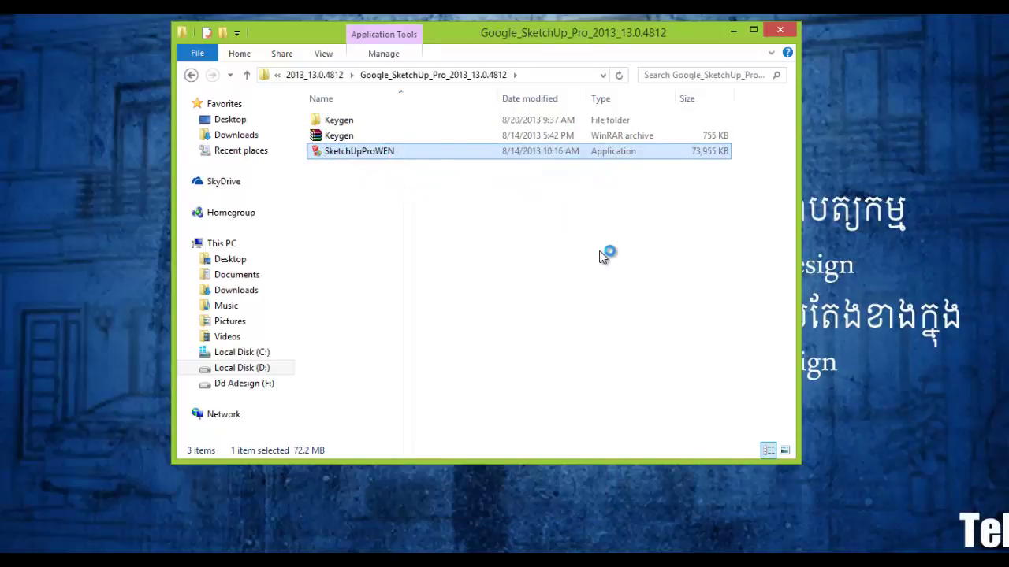
Accept the licence terms and install SketchUp Pro 2013 to the default Program Files folder, then finish the wizard.
left_click(581, 320)
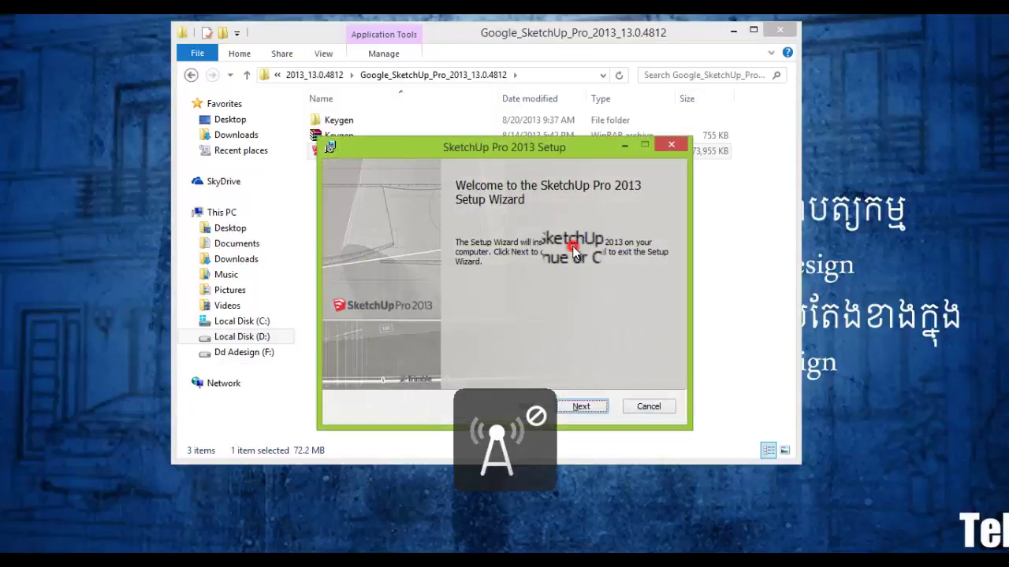
left_click(586, 408)
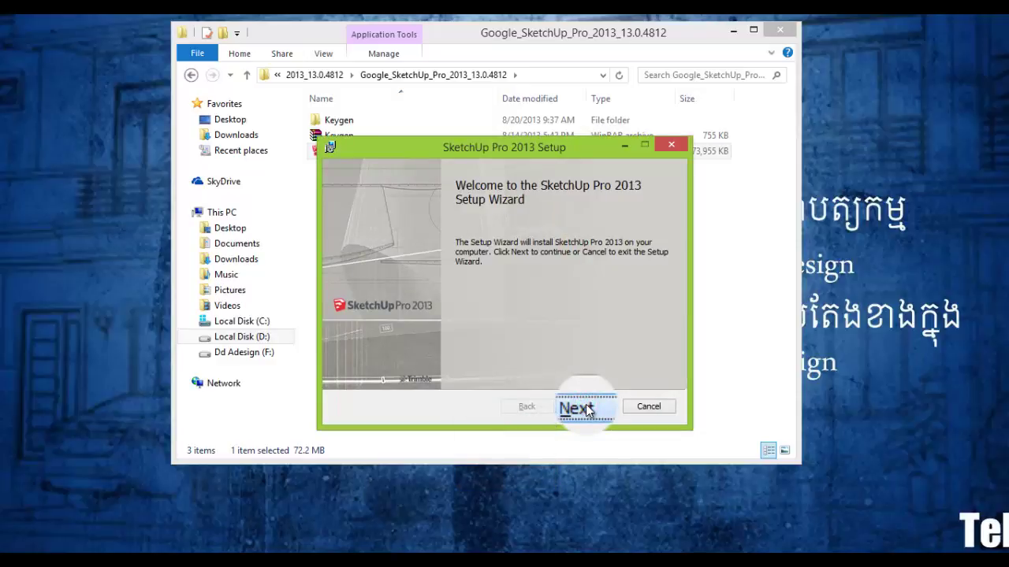
left_click(586, 408)
left_click(410, 371)
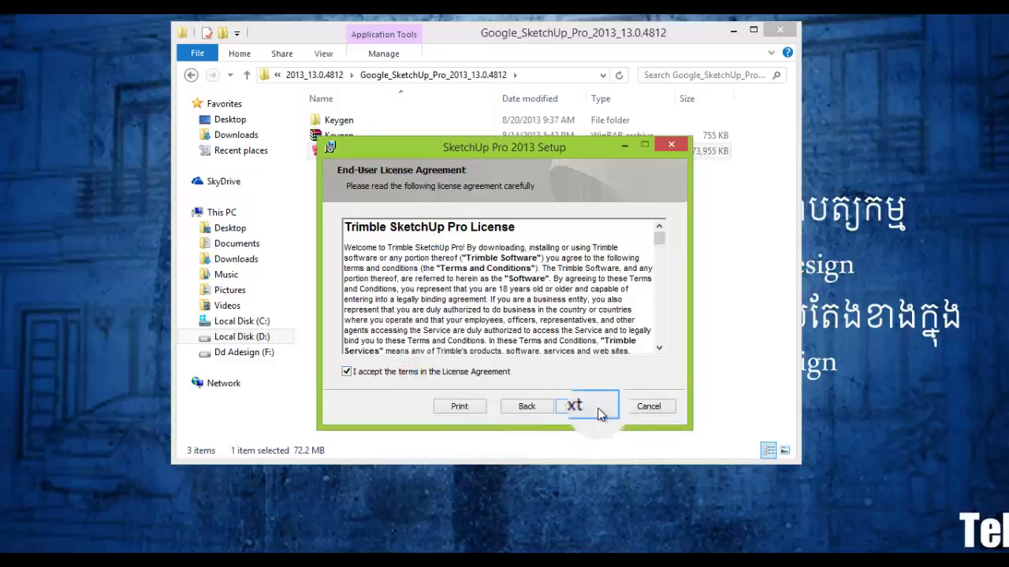
left_click(598, 409)
left_click(590, 406)
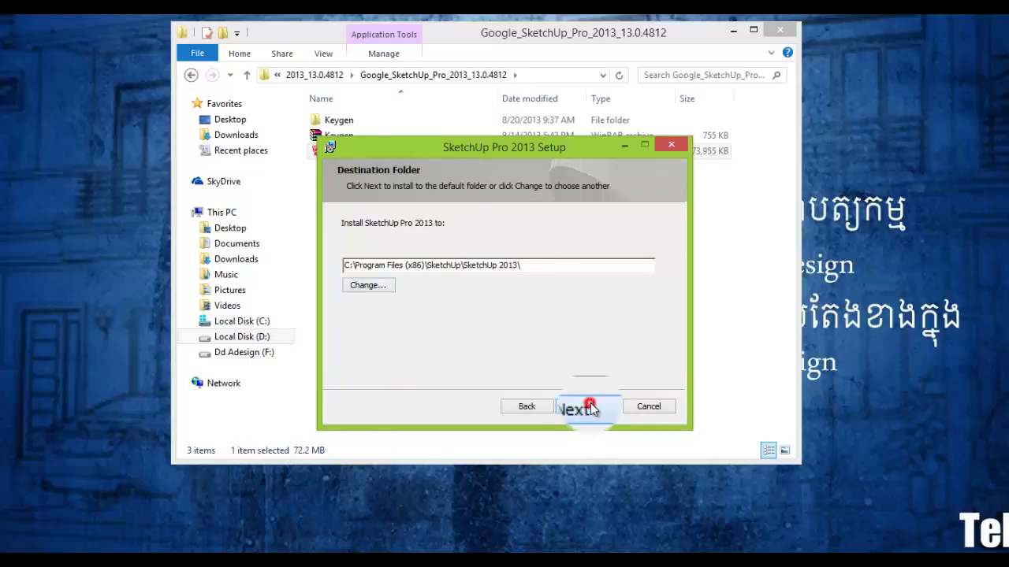
left_click(589, 405)
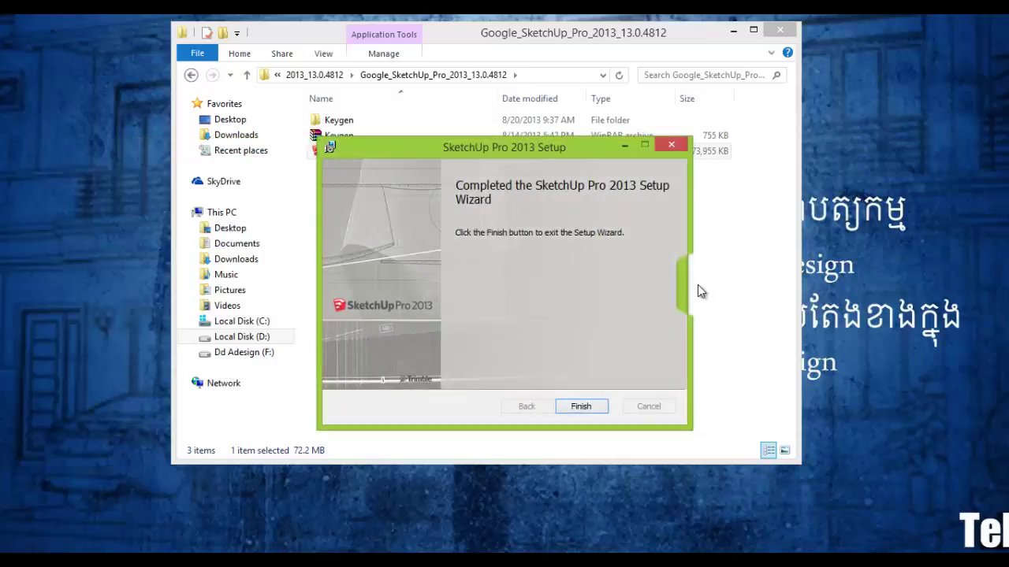
left_click(580, 406)
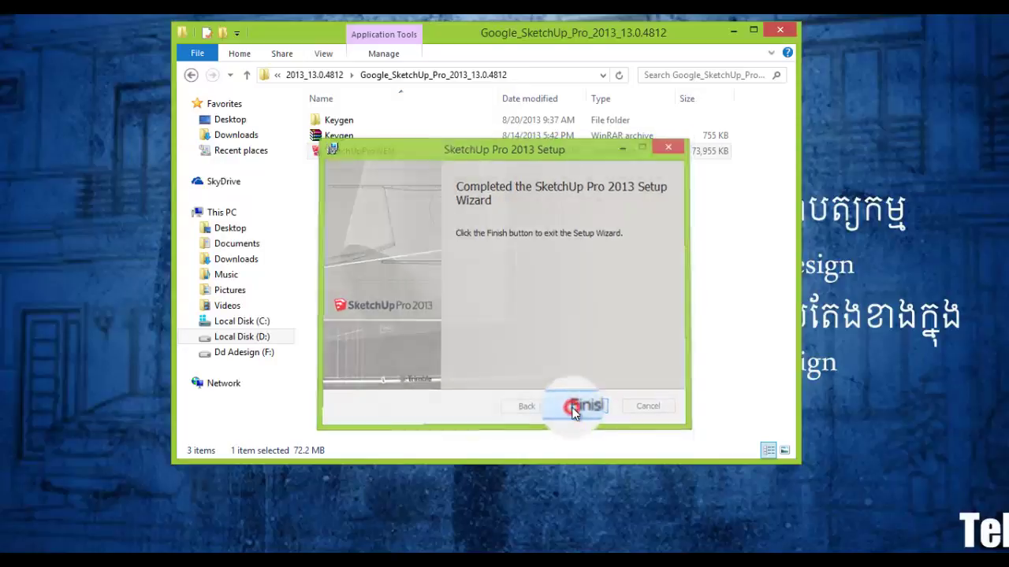
left_click_drag(715, 31, 741, 93)
Turn on Show desktop icons so the SketchUp 2013, LayOut and Style Builder shortcuts appear.
right_click(690, 38)
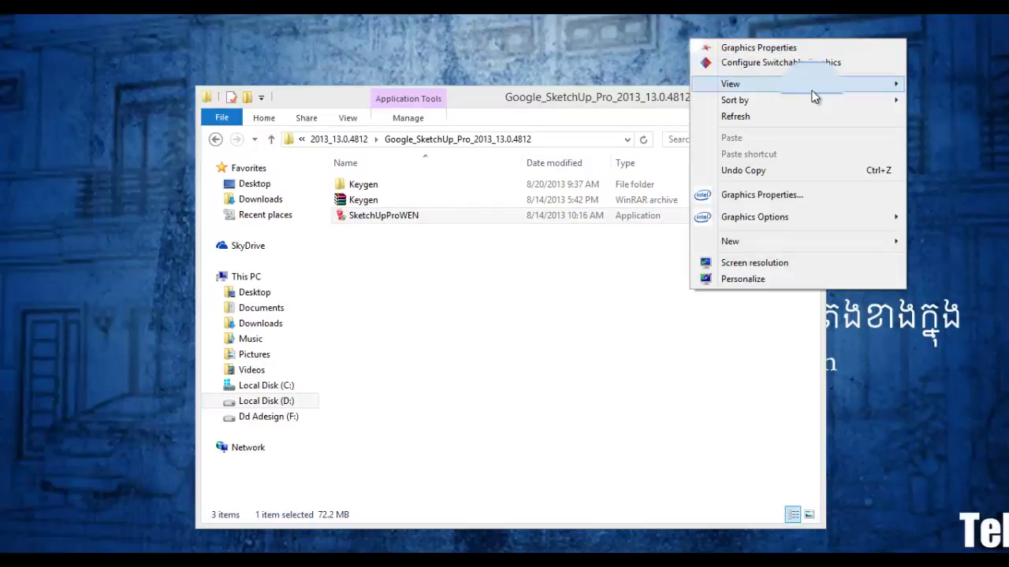
left_click(819, 100)
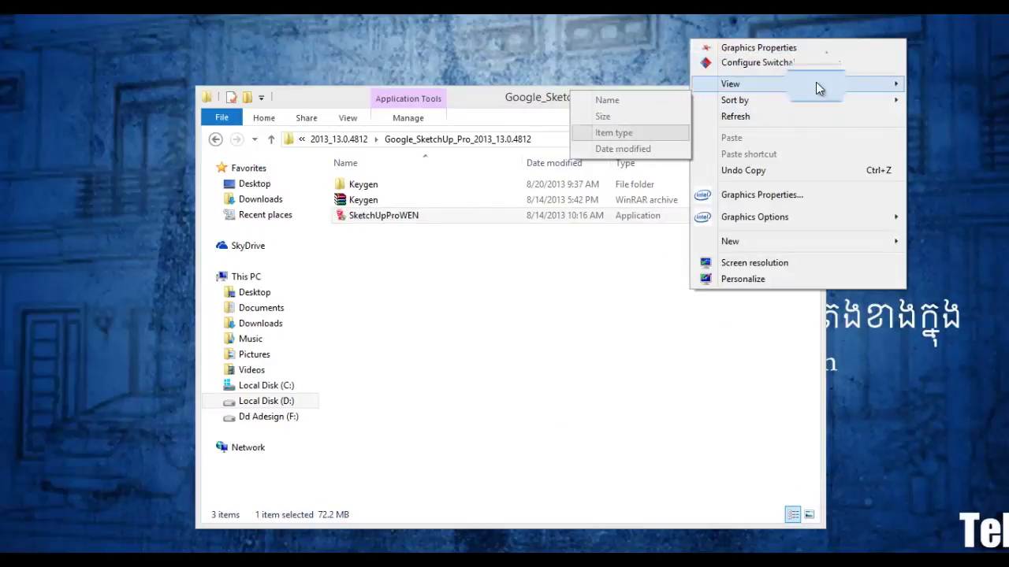
left_click(816, 82)
left_click(761, 90)
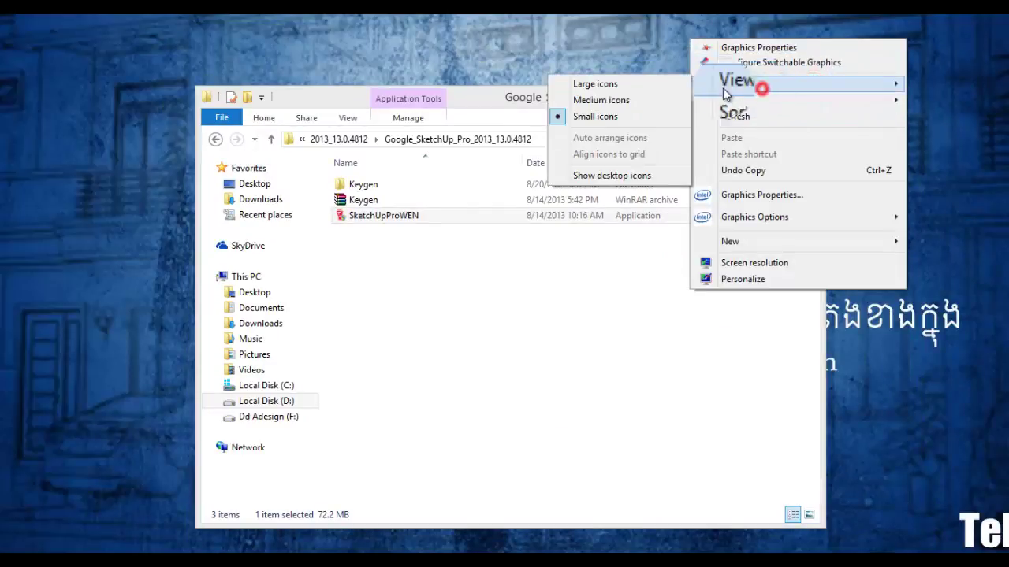
left_click(623, 175)
left_click_drag(300, 99, 477, 58)
mouse_move(27, 311)
left_mouse_down()
mouse_move(44, 265)
mouse_move(27, 370)
left_mouse_up()
Run Patch-MPT from Keygen\Keygen as administrator and start the SketchUp patch.
double_click(539, 146)
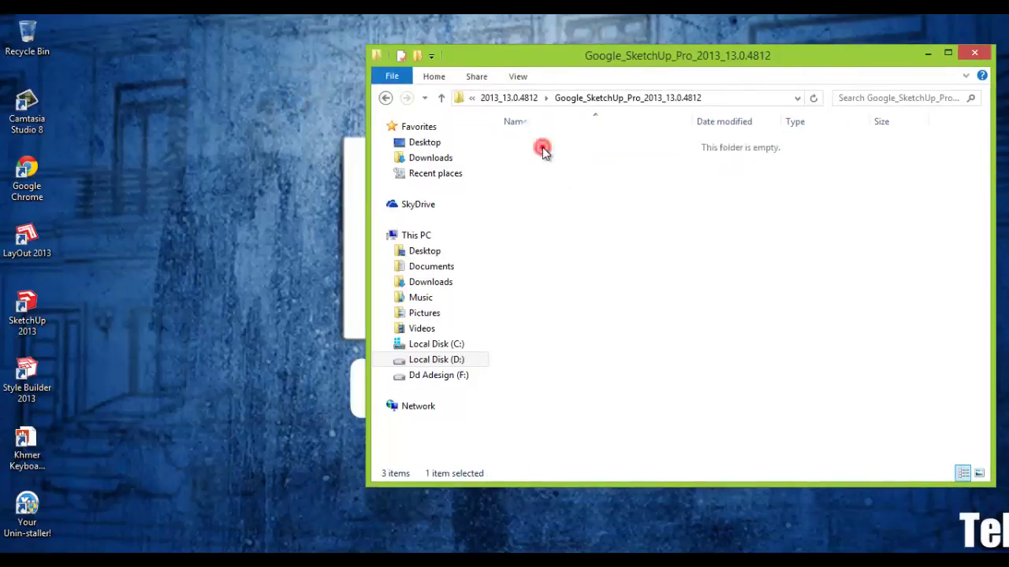
double_click(542, 148)
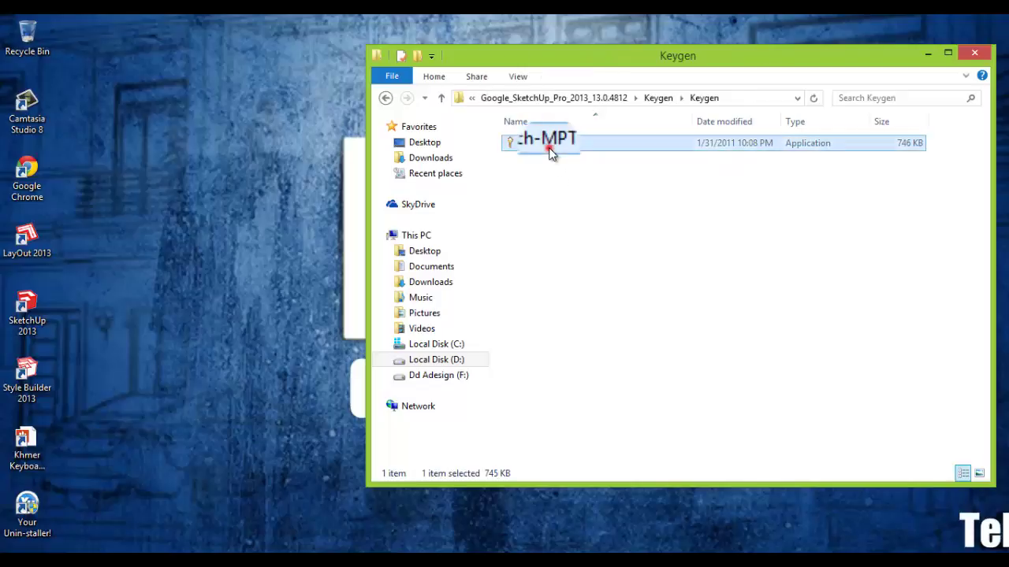
right_click(550, 152)
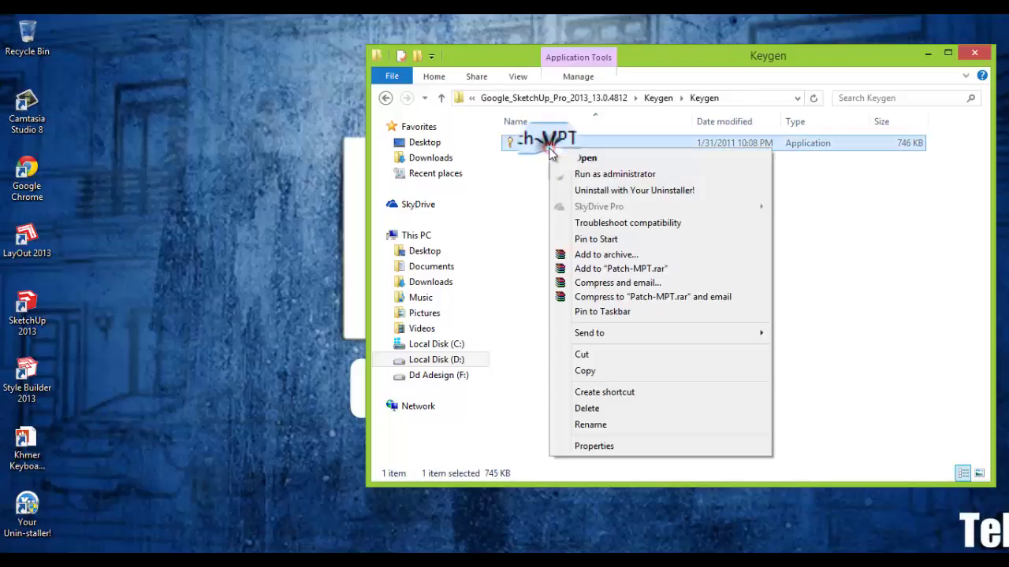
left_click(601, 175)
left_click_drag(450, 241, 656, 245)
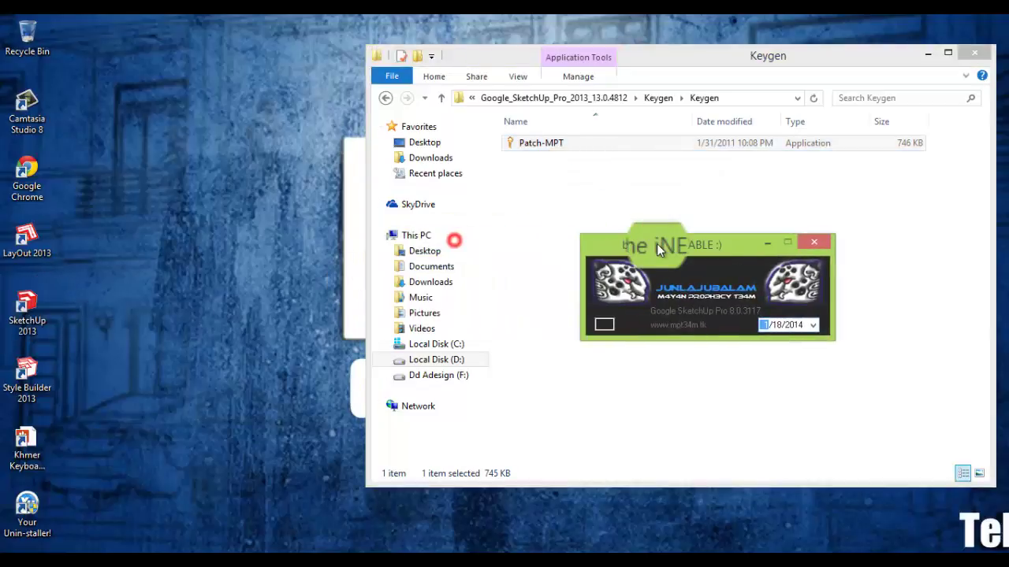
left_click(709, 289)
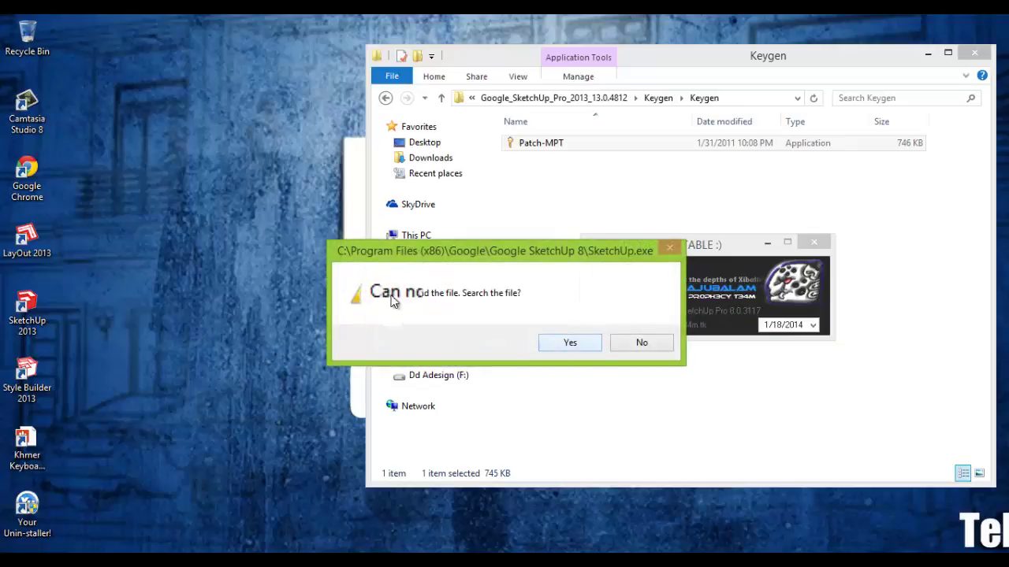
Agree to search for SketchUp.exe and browse to C:\Program Files (x86) in the Open dialog.
left_click(551, 341)
left_click_drag(652, 190, 368, 79)
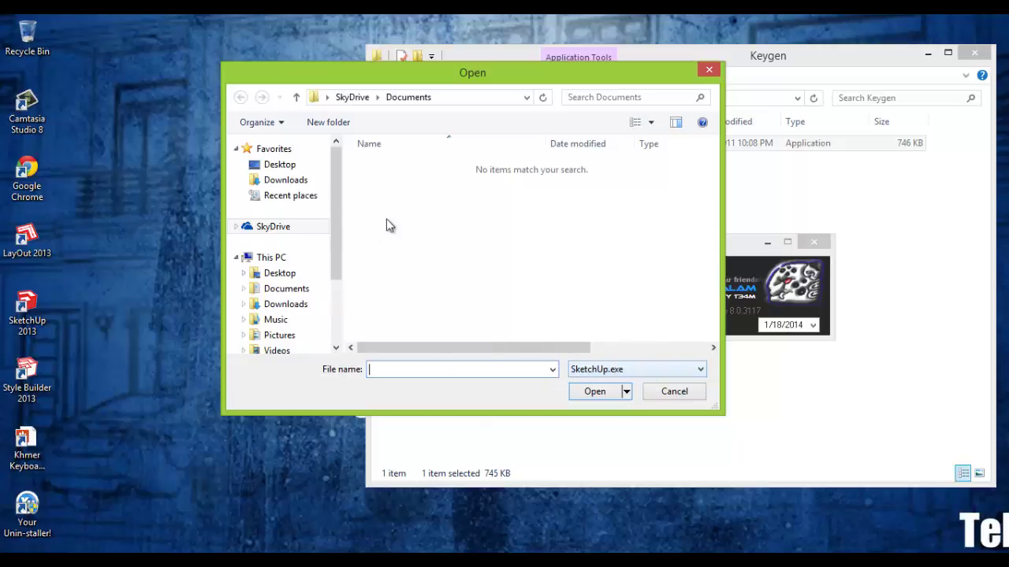
left_click_drag(333, 262, 337, 331)
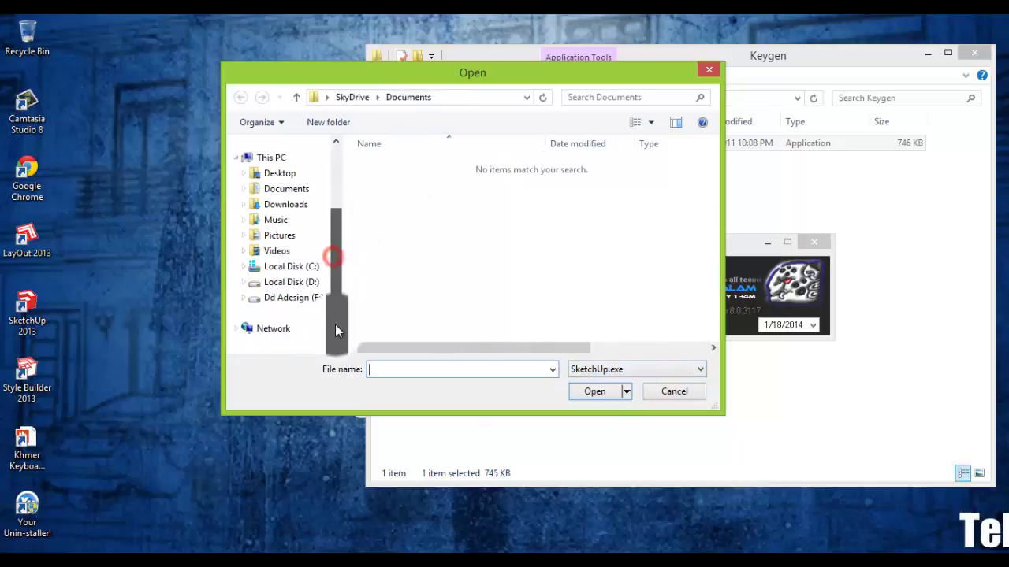
left_click(289, 265)
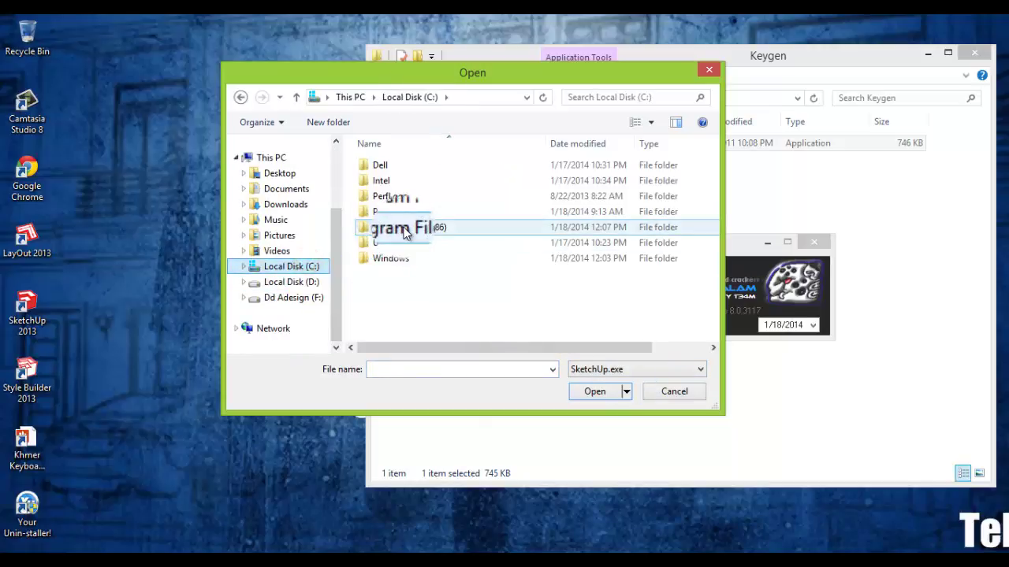
double_click(402, 227)
Select SketchUp.exe from SketchUp\SketchUp 2013 as the file to patch.
scroll(400, 306, "down", 5)
scroll(400, 306, "down", 1)
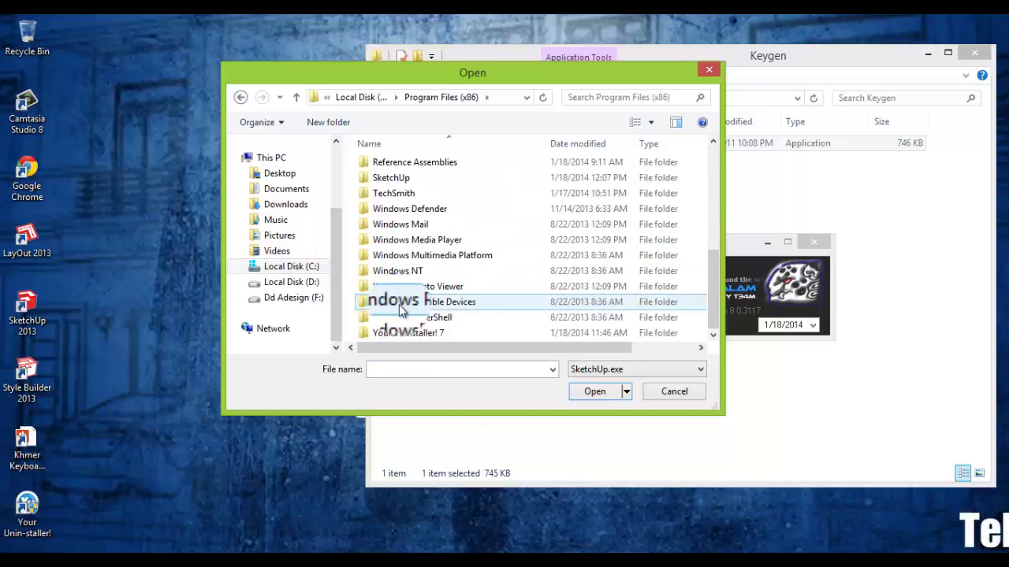
scroll(402, 304, "up", 3)
scroll(404, 304, "down", 1)
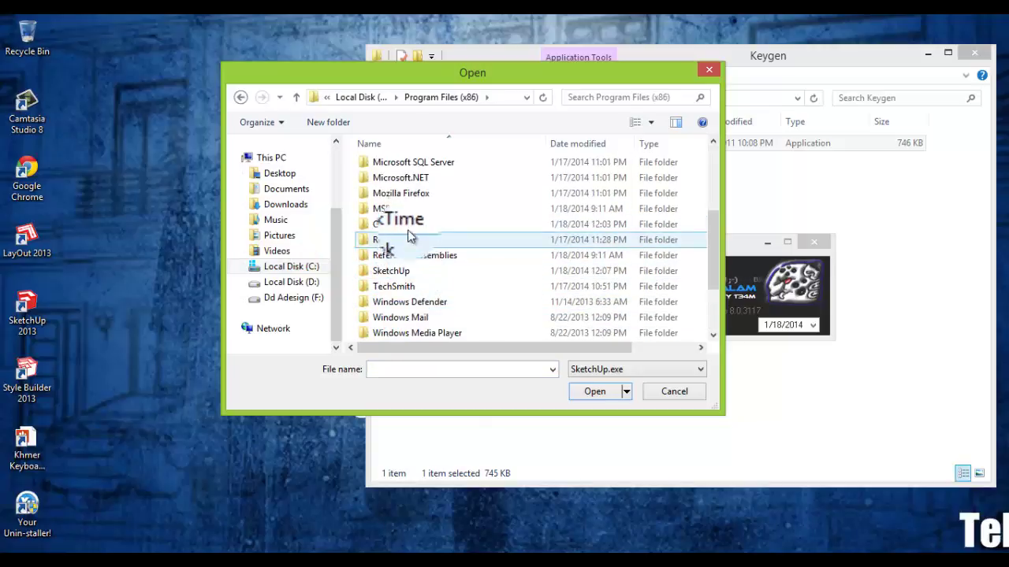
left_click(403, 272)
double_click(404, 272)
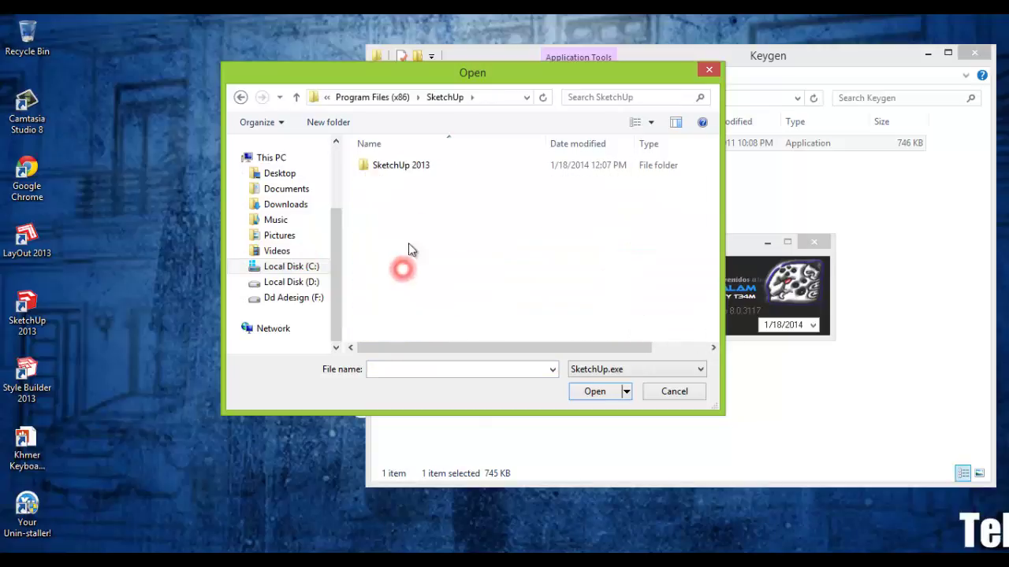
left_click(378, 168)
double_click(378, 168)
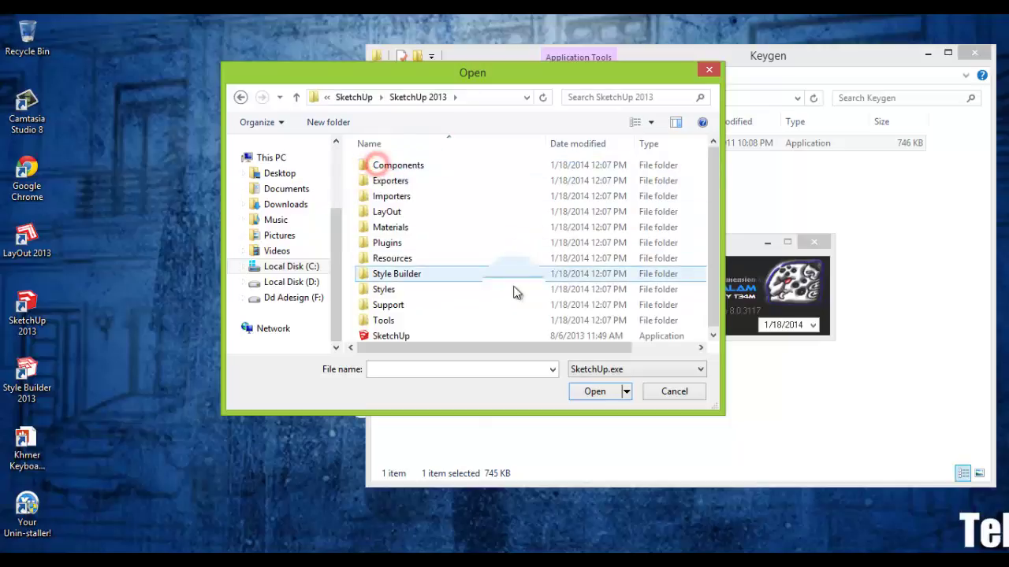
left_click(413, 335)
double_click(413, 335)
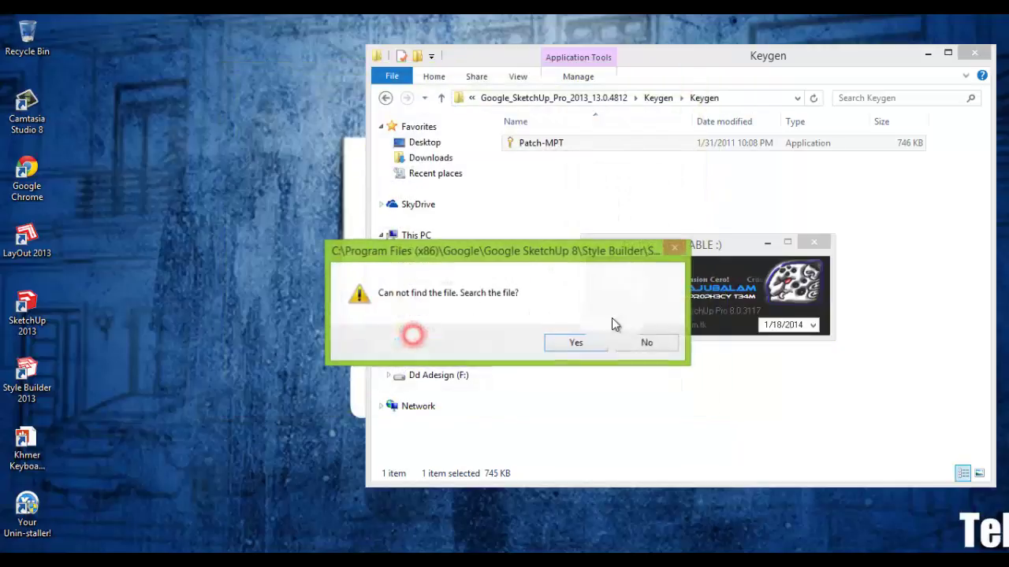
Point the patcher to the Style Builder executable in the Style Builder folder.
left_click(576, 344)
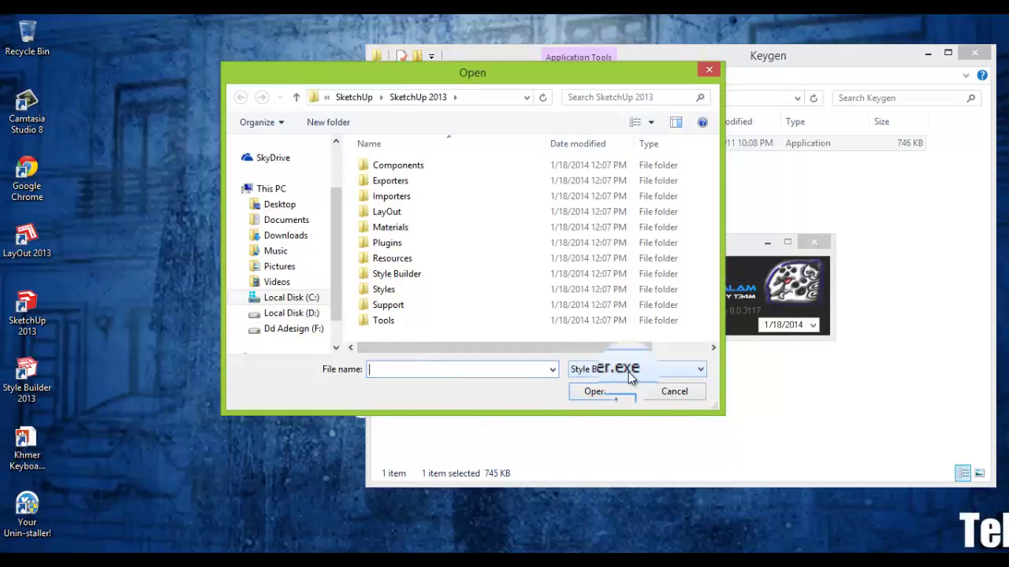
double_click(411, 274)
double_click(398, 182)
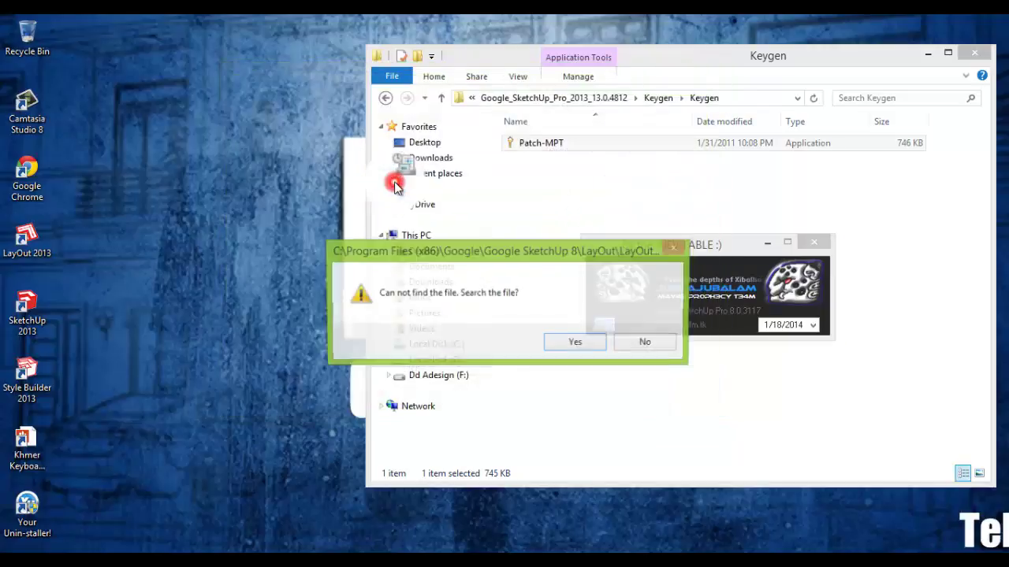
Point the patcher to LayOut.exe in SketchUp 2013\LayOut, confirm OK, and close it.
left_click(558, 345)
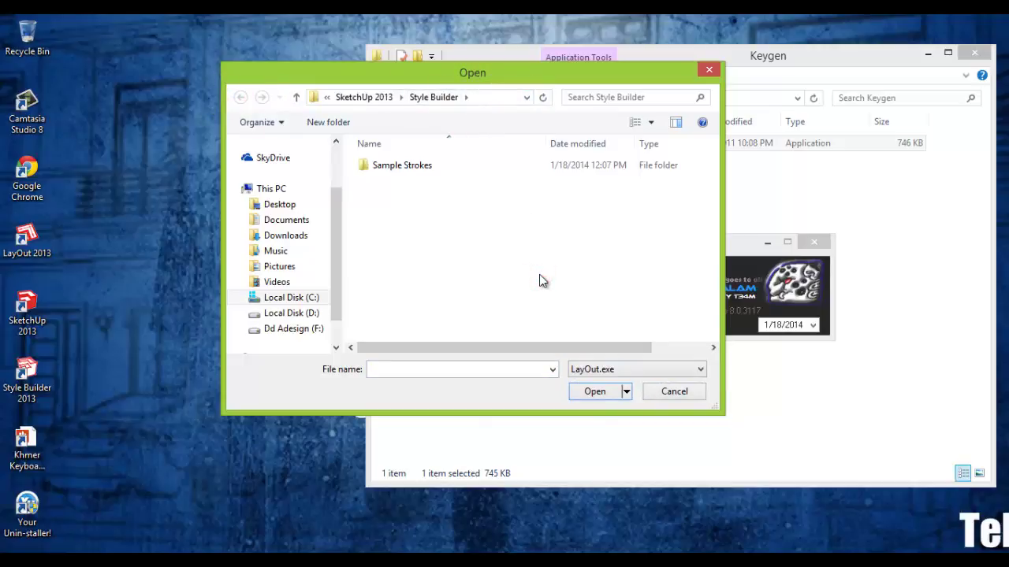
key("BackSpace")
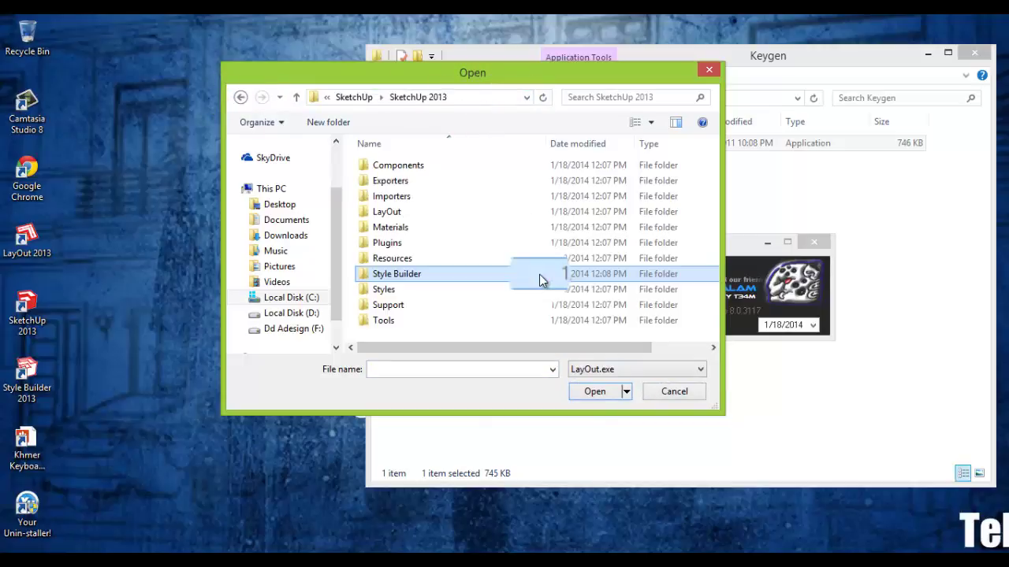
double_click(394, 211)
double_click(417, 169)
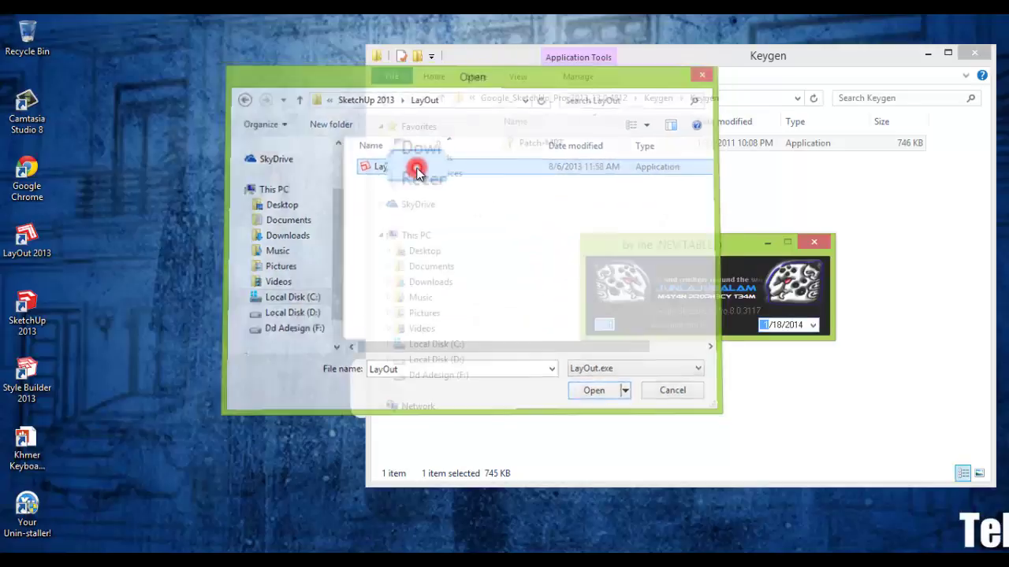
left_click(613, 328)
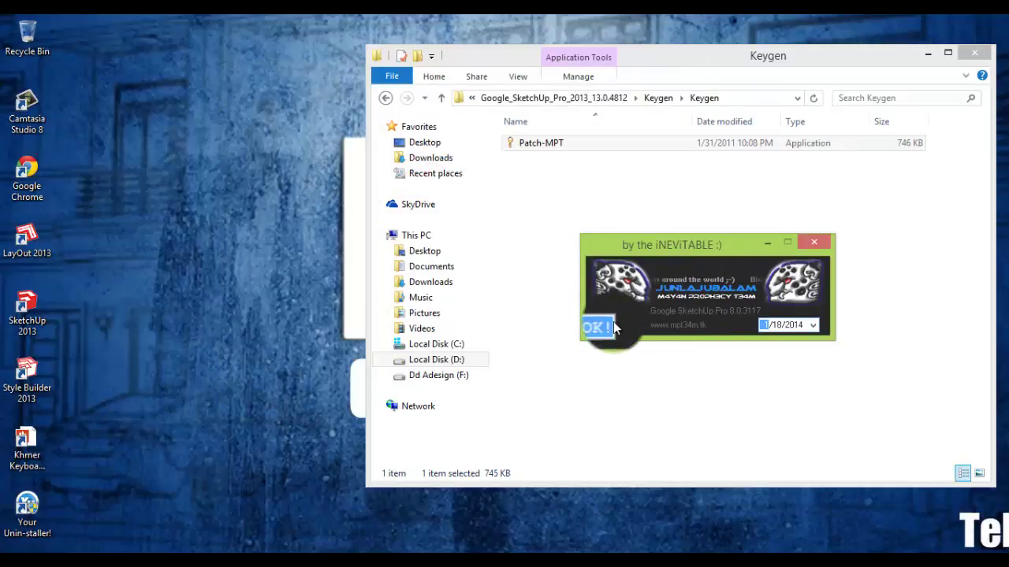
left_click(815, 247)
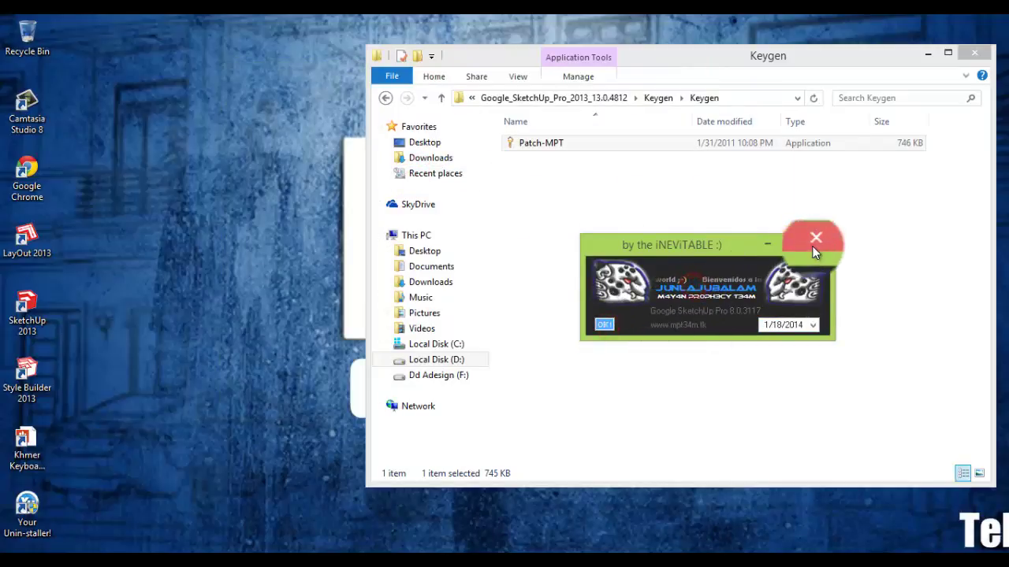
Launch SketchUp 2013 and start modelling with the Architectural Design - Millimeters default template.
double_click(45, 322)
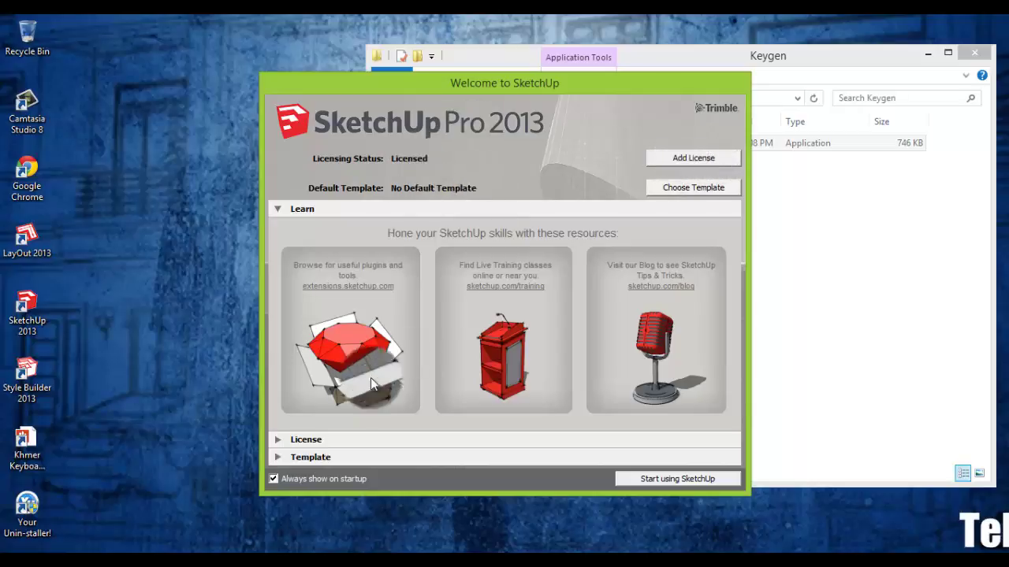
left_click(277, 457)
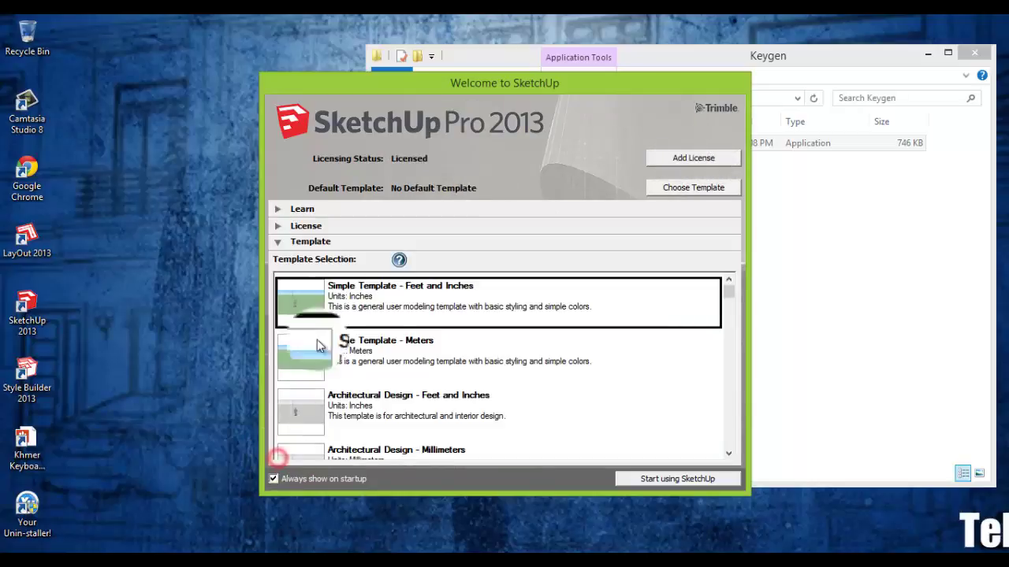
scroll(432, 400, "down", 3)
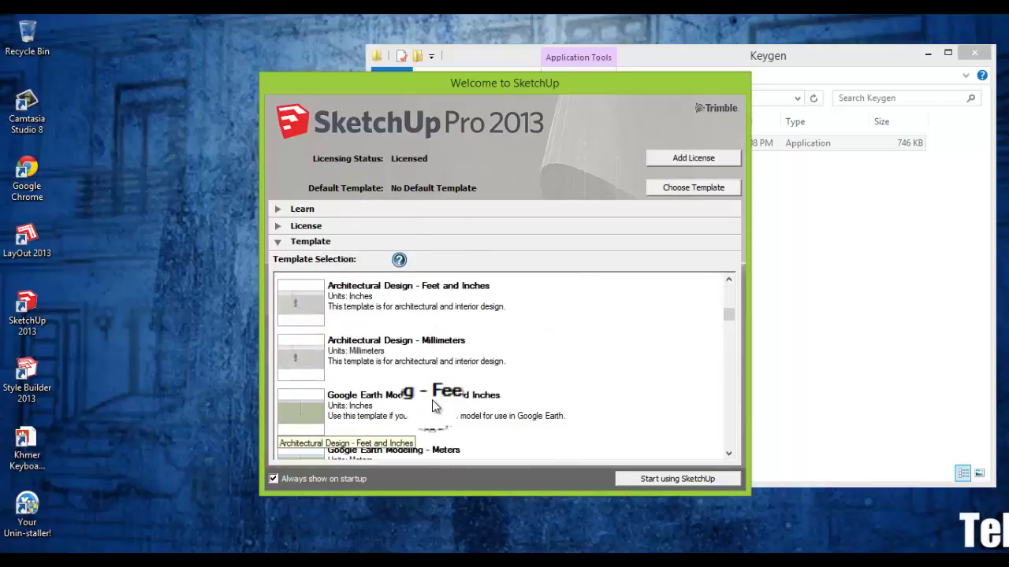
scroll(536, 409, "down", 1)
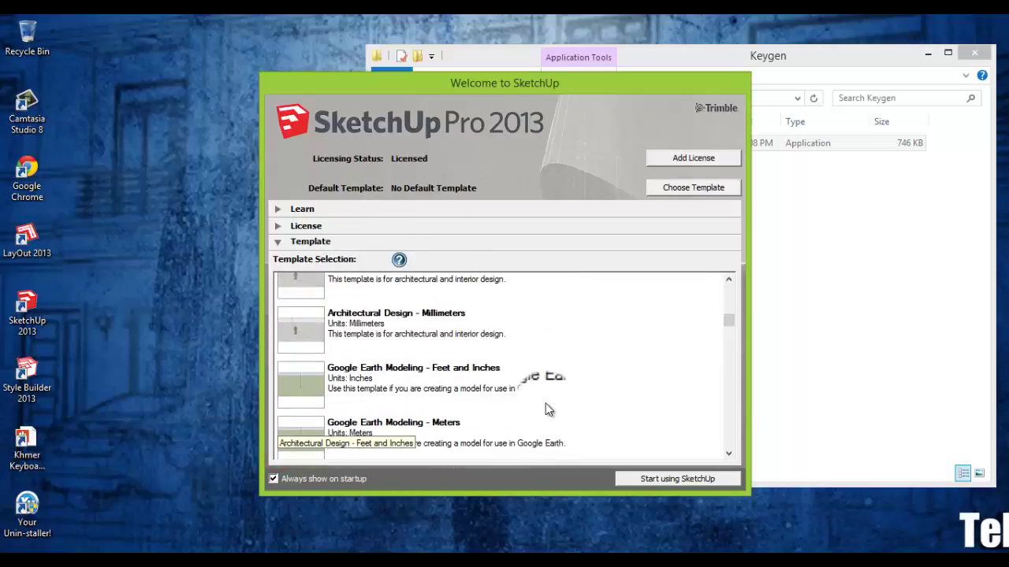
scroll(546, 408, "down", 2)
scroll(546, 408, "up", 3)
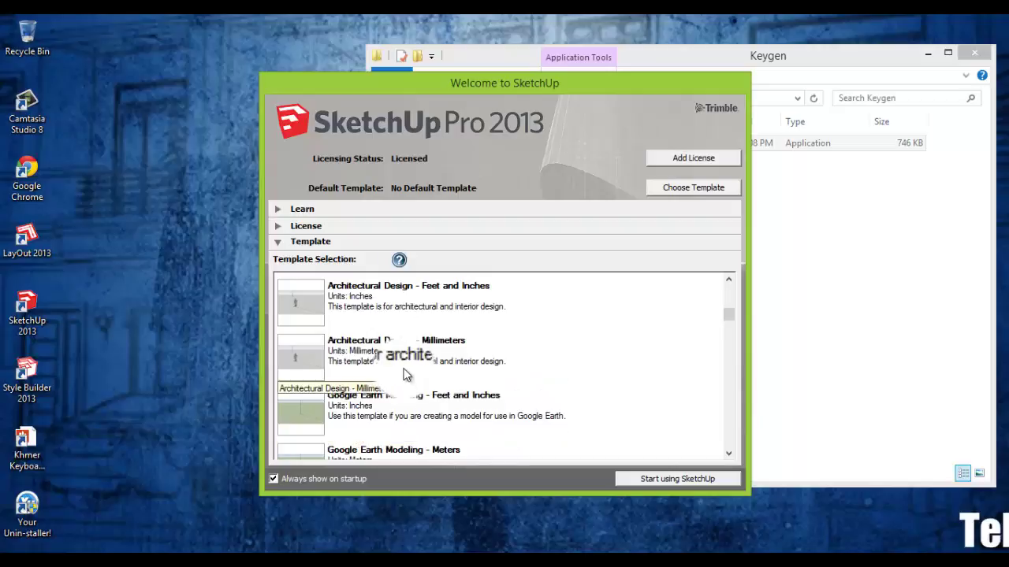
left_click(409, 355)
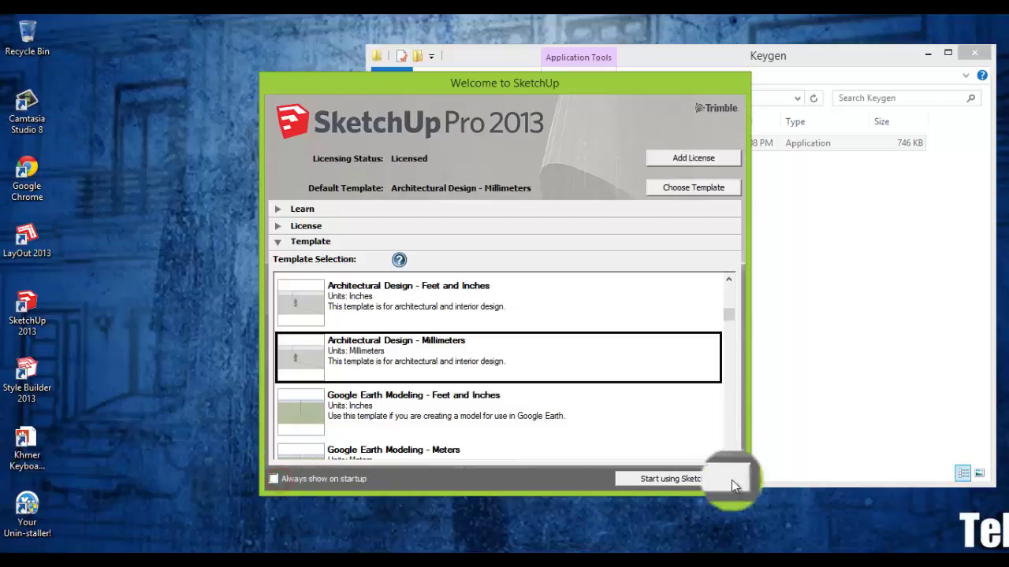
left_click(671, 479)
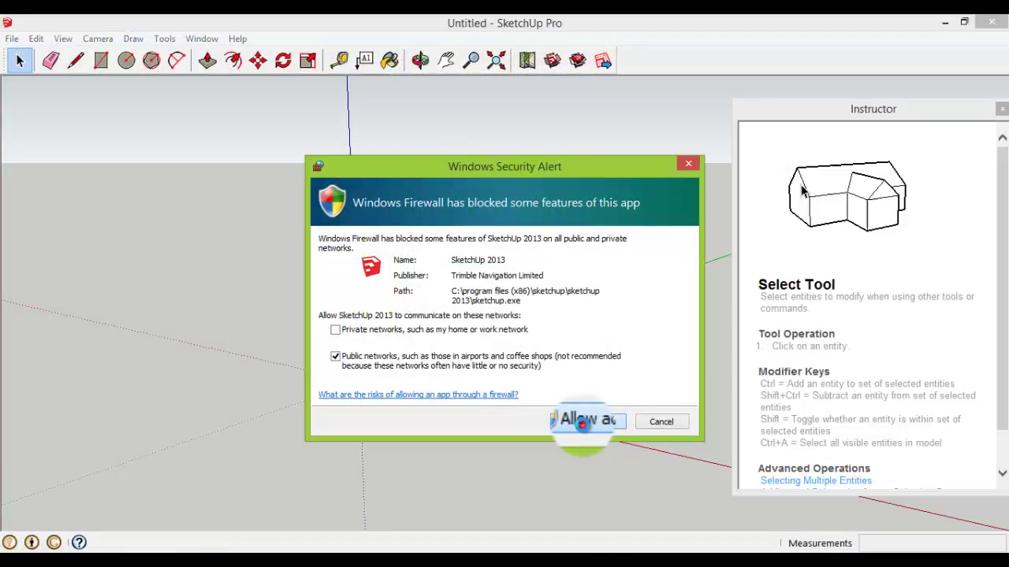
Allow SketchUp 2013 through Windows Firewall and close the Instructor panel.
left_click(583, 429)
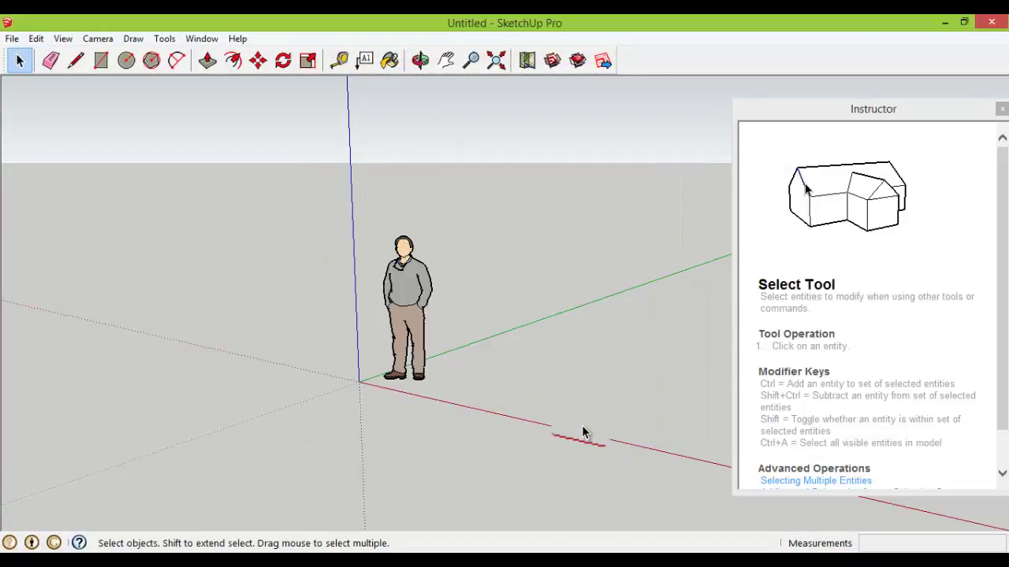
middle_click_drag(548, 341, 360, 342)
scroll(360, 342, "up", 5)
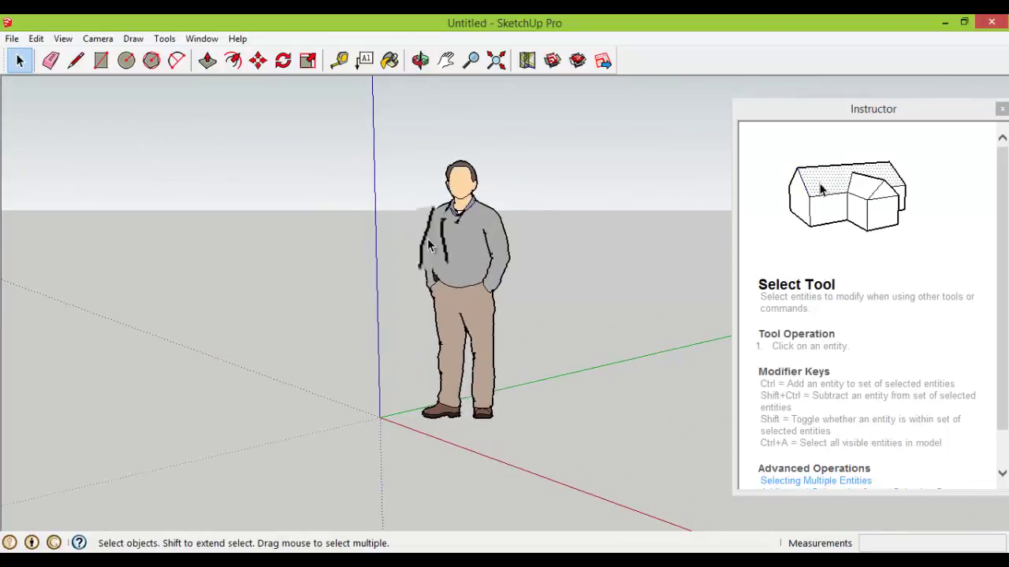
middle_click_drag(525, 343, 556, 318)
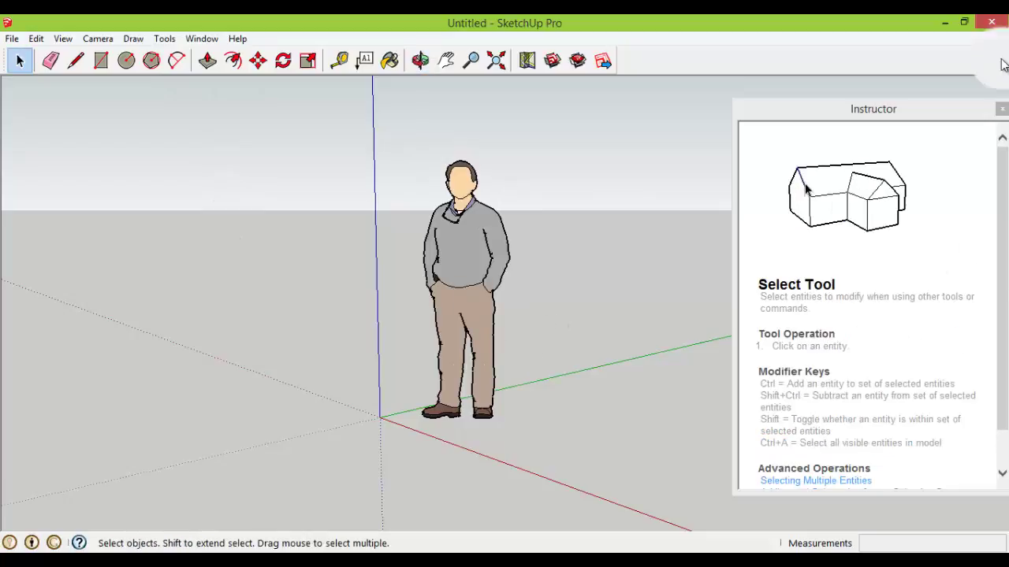
left_click(1002, 108)
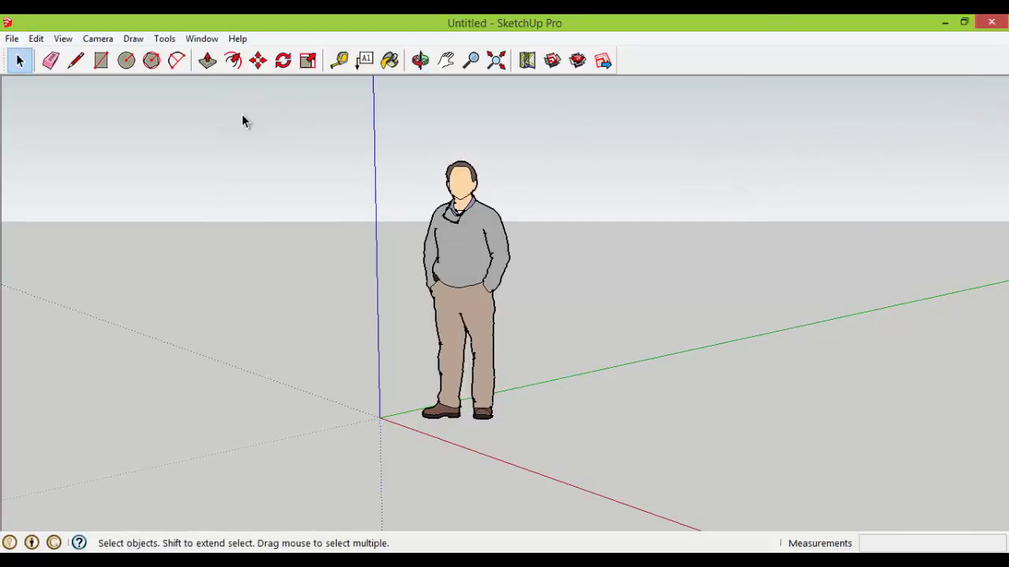
middle_click_drag(292, 213, 287, 210)
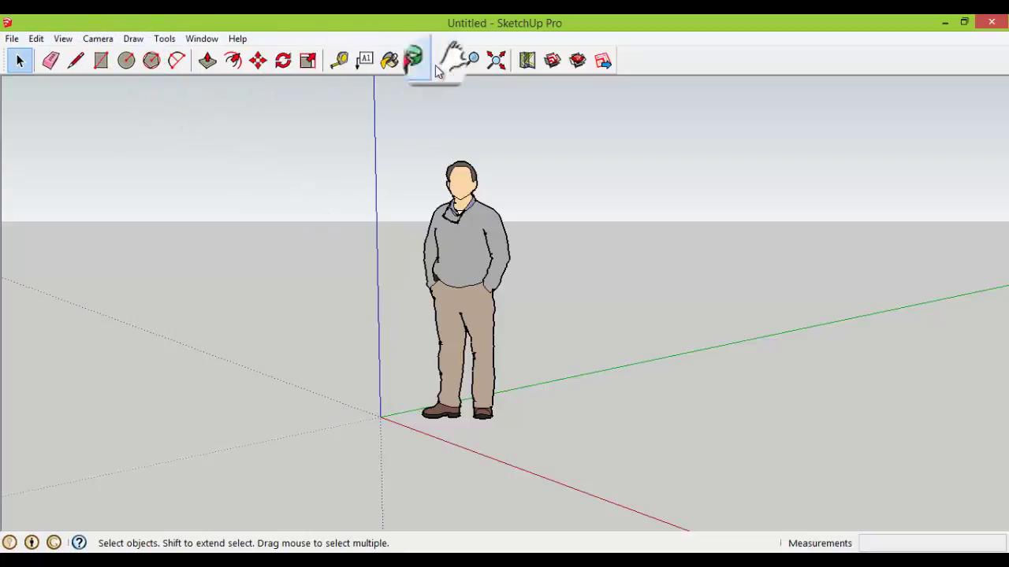
Add a leader text label anchored on the standing figure's chest, placed up and right.
left_click(364, 60)
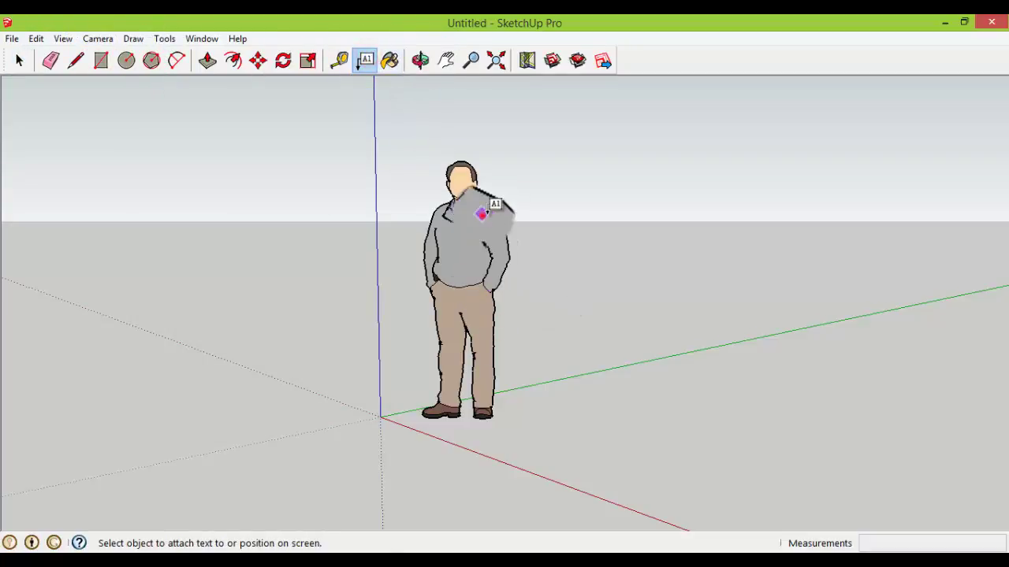
left_click(480, 214)
left_click(555, 143)
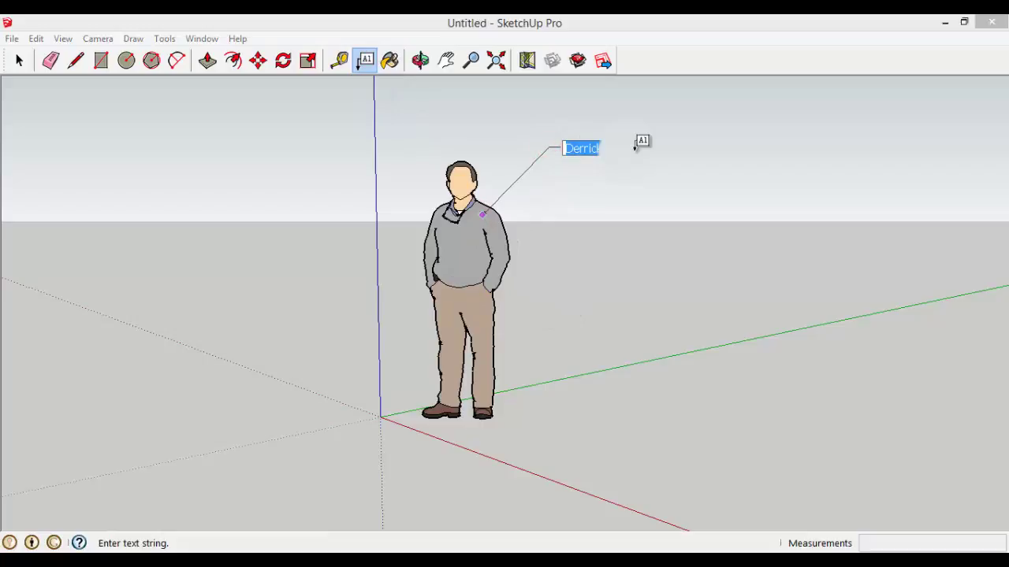